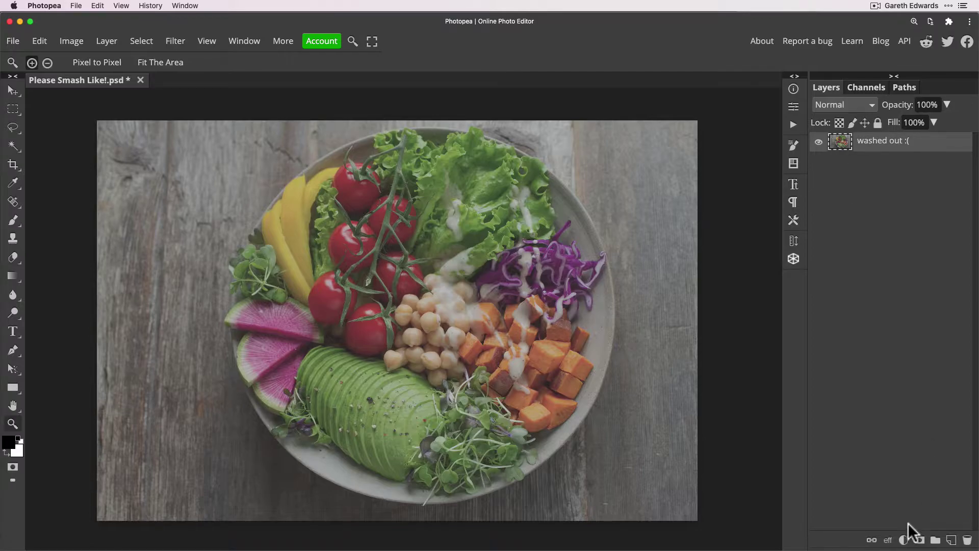
- Add a Brightness/Contrast adjustment layer with Contrast 89, then hide it to compare
{"action": "left_click", "coordinate": [905, 538]}
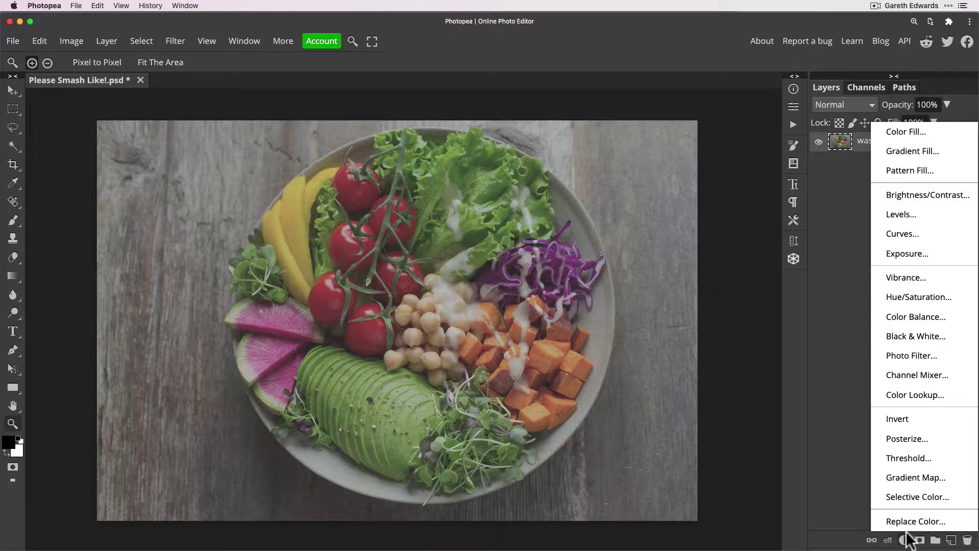
{"action": "left_click", "coordinate": [904, 195]}
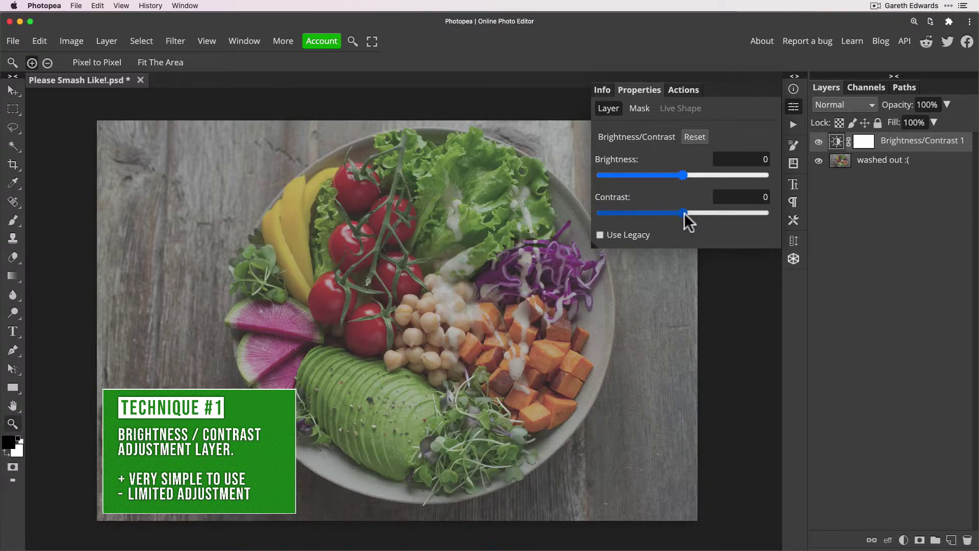
{"action": "left_click_drag", "start_coordinate": [683, 212], "coordinate": [761, 210]}
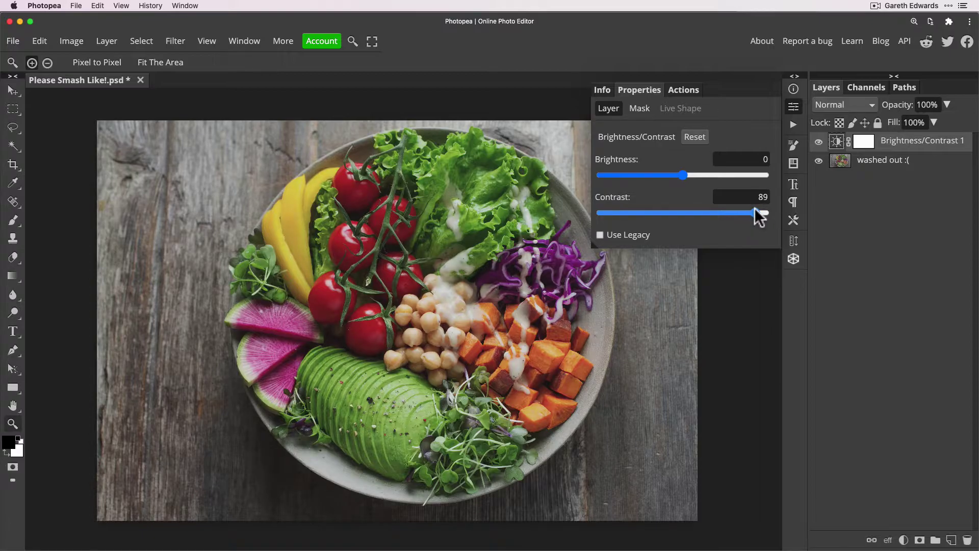
{"action": "left_click", "coordinate": [819, 142]}
- Show the adjustment again, try Brightness and return it to 0, and push Contrast higher
{"action": "left_click", "coordinate": [819, 143]}
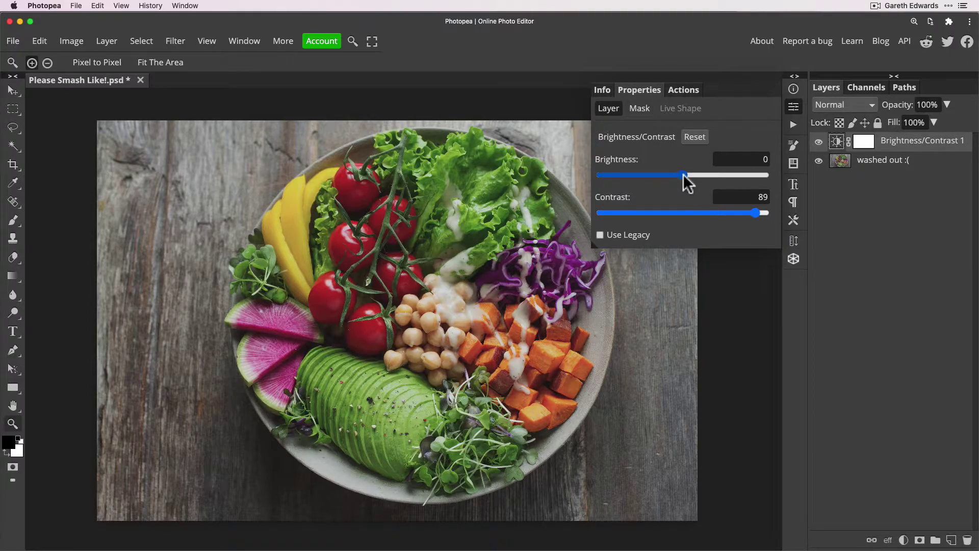
{"action": "left_click_drag", "start_coordinate": [684, 173], "coordinate": [686, 170]}
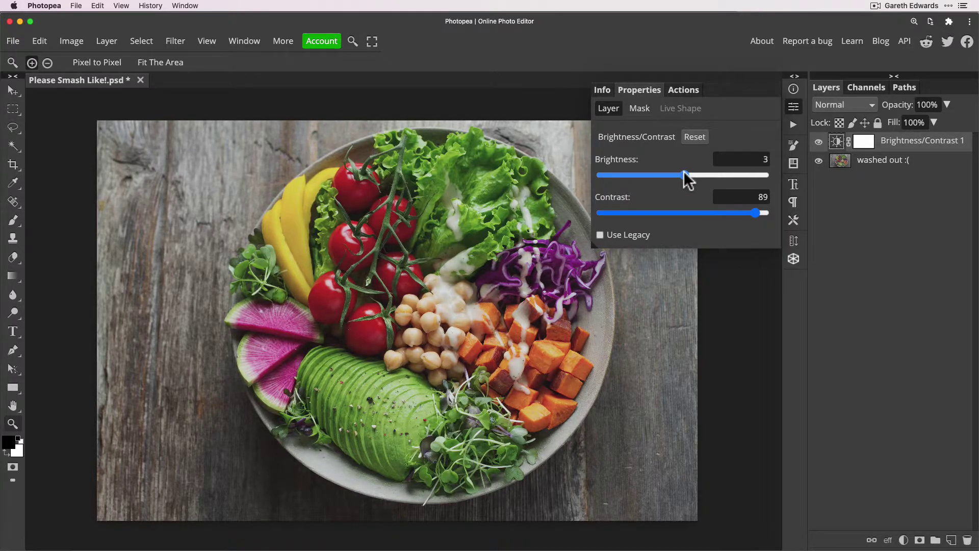
{"action": "left_click_drag", "start_coordinate": [684, 172], "coordinate": [681, 170]}
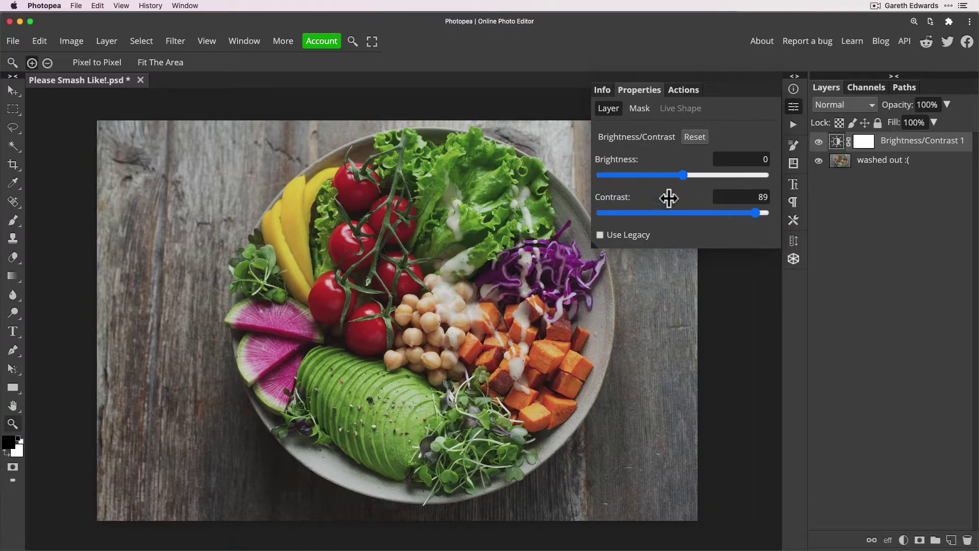
{"action": "left_click_drag", "start_coordinate": [760, 217], "coordinate": [762, 217]}
- Compare Contrast with Use Legacy on and off, then delete the Brightness/Contrast 1 layer
{"action": "left_click_drag", "start_coordinate": [663, 212], "coordinate": [682, 214]}
{"action": "left_click", "coordinate": [600, 236]}
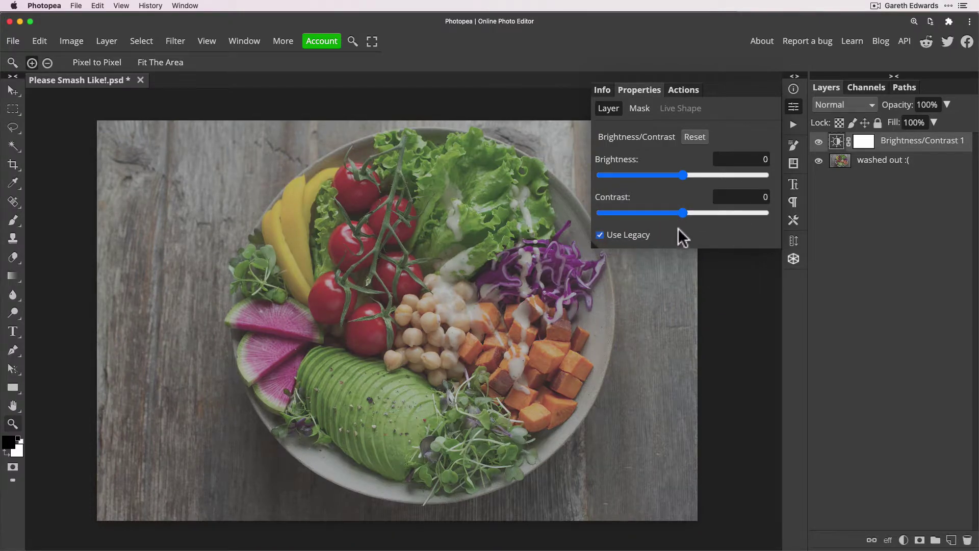
{"action": "mouse_move", "coordinate": [684, 210]}
{"action": "left_mouse_down"}
{"action": "mouse_move", "coordinate": [752, 214]}
{"action": "mouse_move", "coordinate": [693, 214]}
{"action": "left_mouse_up"}
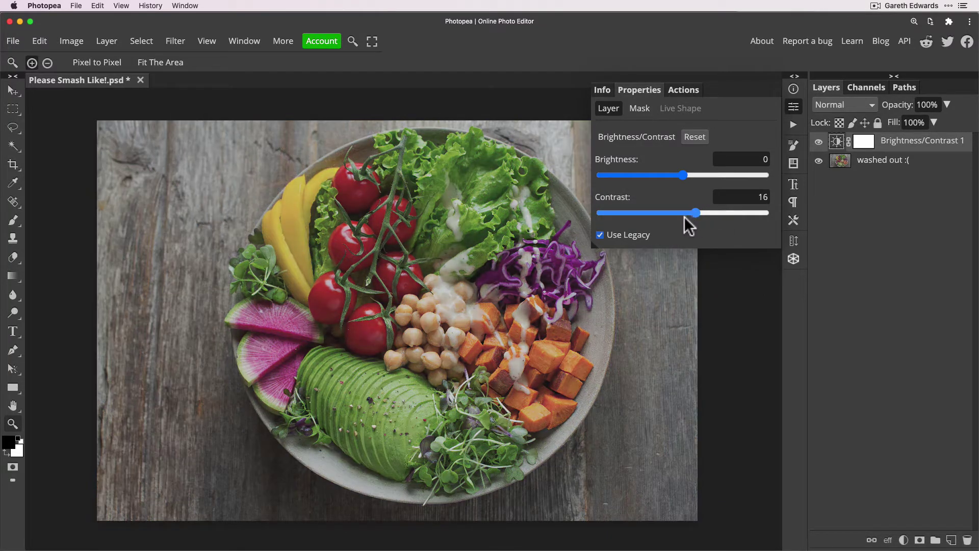
{"action": "left_click", "coordinate": [600, 234]}
{"action": "left_click_drag", "start_coordinate": [695, 214], "coordinate": [754, 213]}
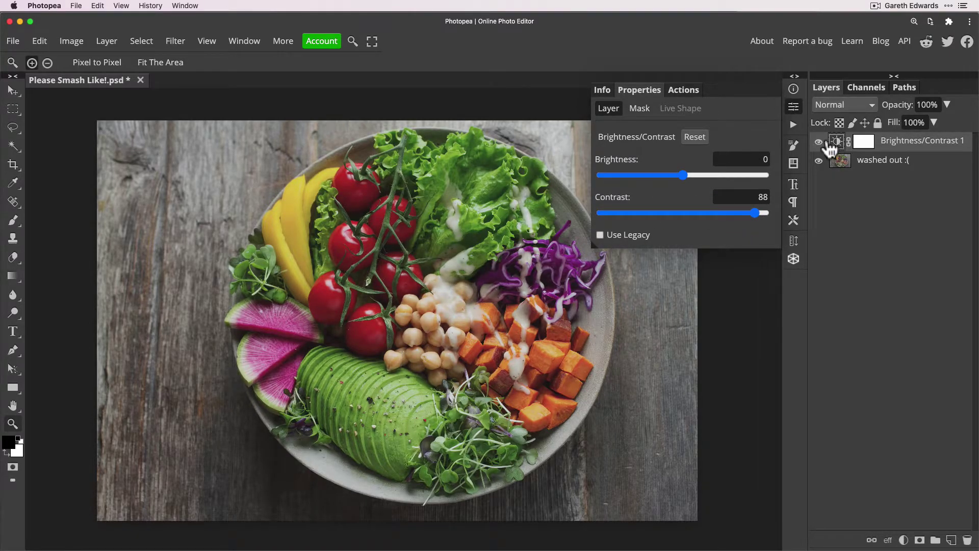
{"action": "key", "text": "Delete"}
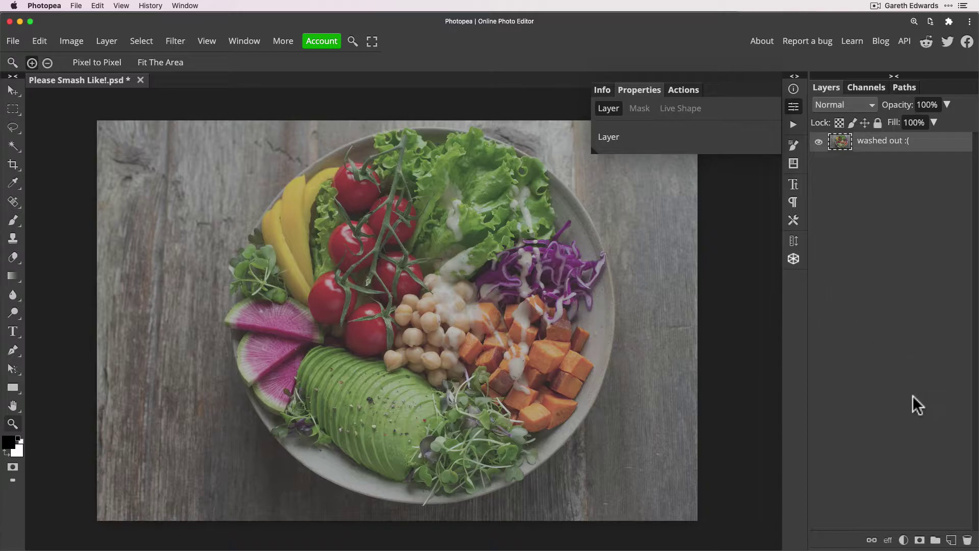
- Add a Levels 1 adjustment layer at default inputs 0, 1 and 255
{"action": "left_click", "coordinate": [905, 539]}
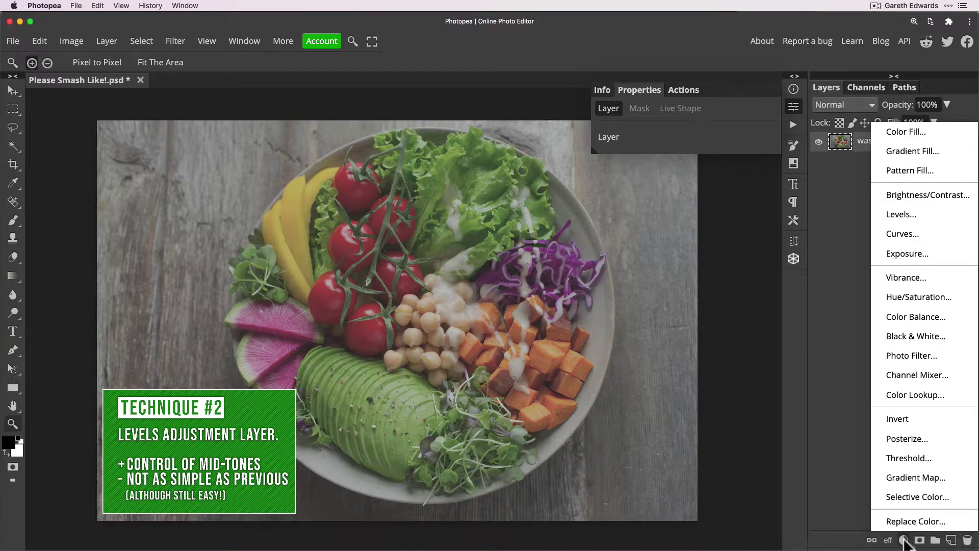
{"action": "left_click", "coordinate": [904, 214]}
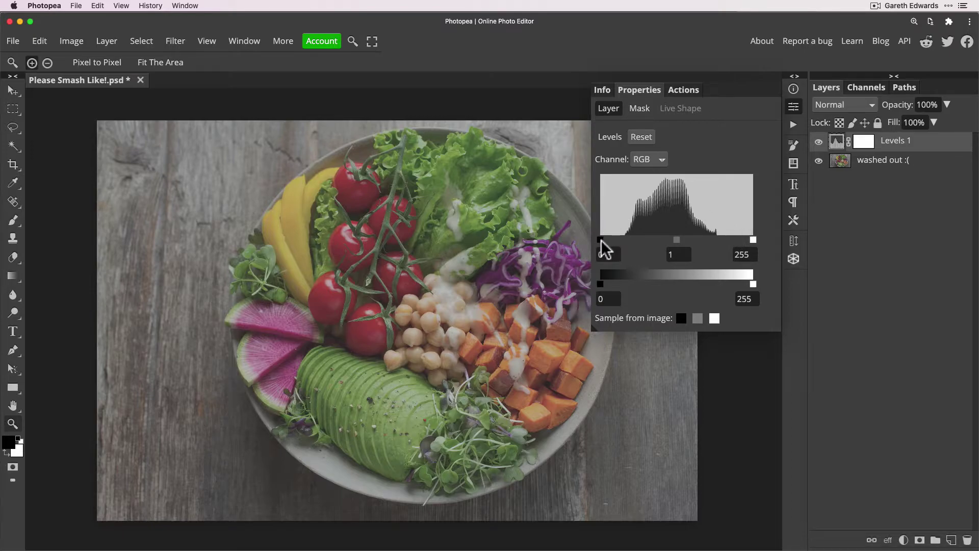
- Try Levels inputs of 38, 0.91 and 200, then delete the Levels 1 layer
{"action": "left_click_drag", "start_coordinate": [601, 239], "coordinate": [623, 237]}
{"action": "left_click_drag", "start_coordinate": [753, 239], "coordinate": [719, 240]}
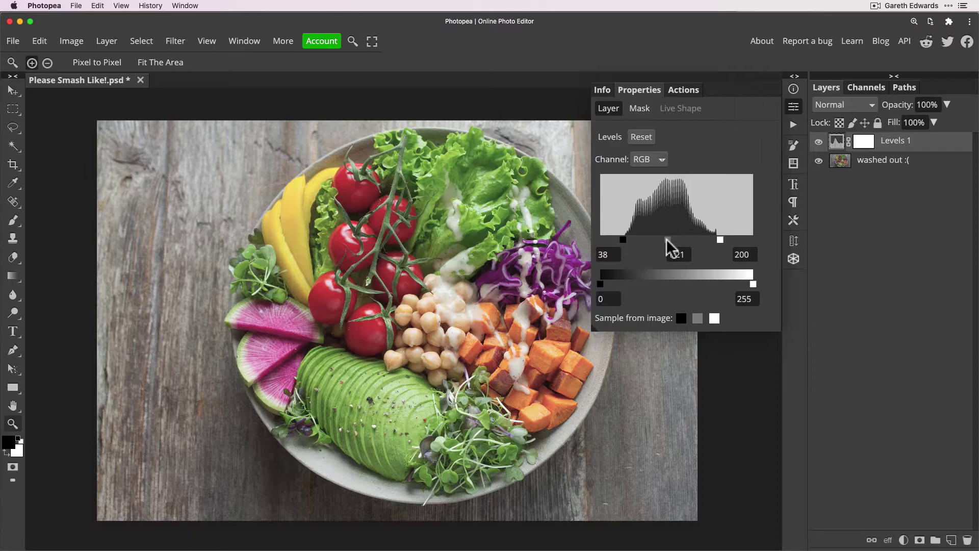
{"action": "mouse_move", "coordinate": [668, 248]}
{"action": "left_mouse_down"}
{"action": "mouse_move", "coordinate": [666, 239]}
{"action": "mouse_move", "coordinate": [679, 247]}
{"action": "left_mouse_up"}
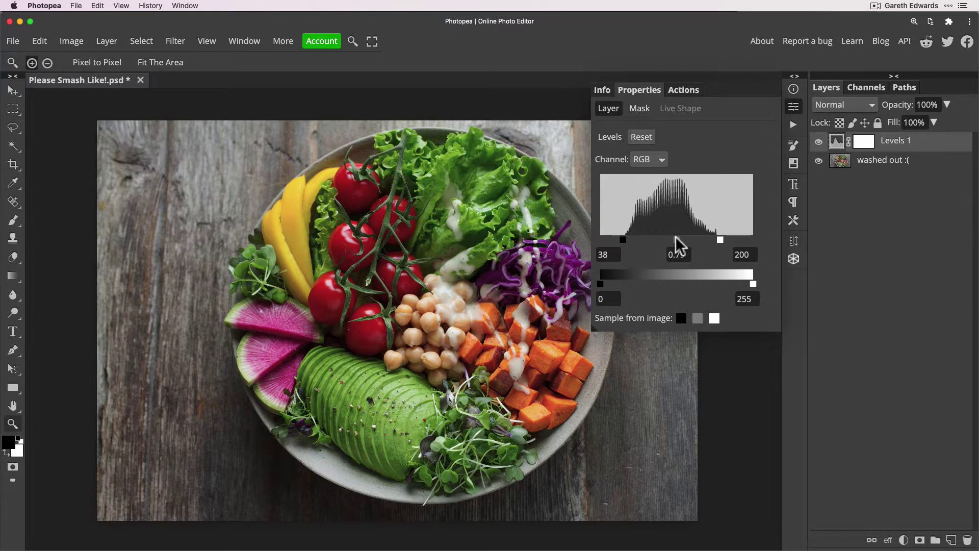
{"action": "left_click_drag", "start_coordinate": [679, 247], "coordinate": [676, 247]}
{"action": "left_click_drag", "start_coordinate": [679, 246], "coordinate": [674, 245]}
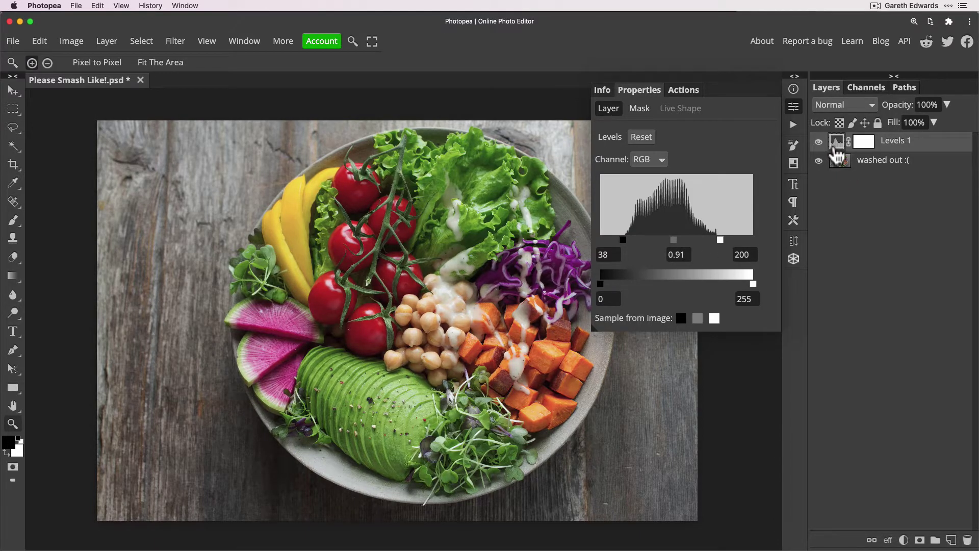
{"action": "key", "text": "Delete"}
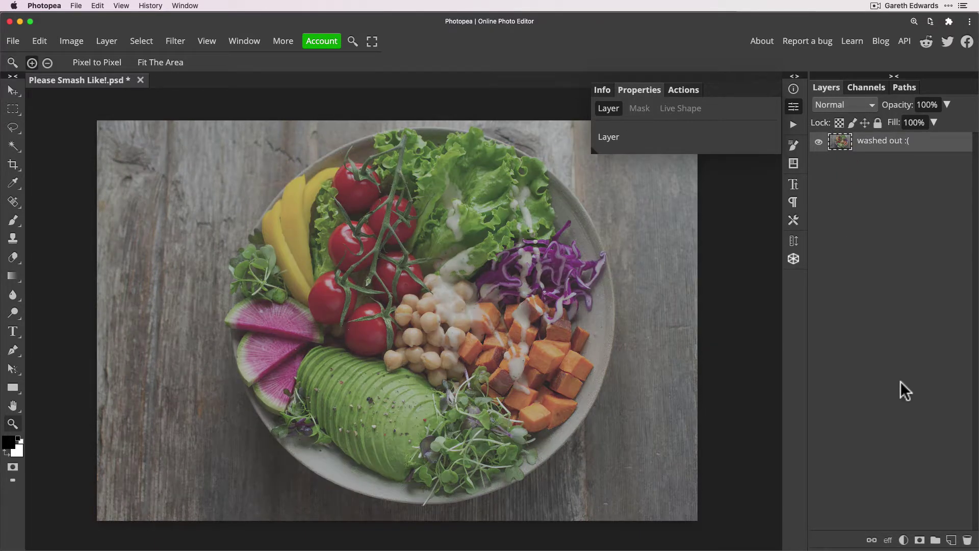
- Add a Curves 1 adjustment layer and place a control point high on the curve
{"action": "left_click", "coordinate": [905, 540]}
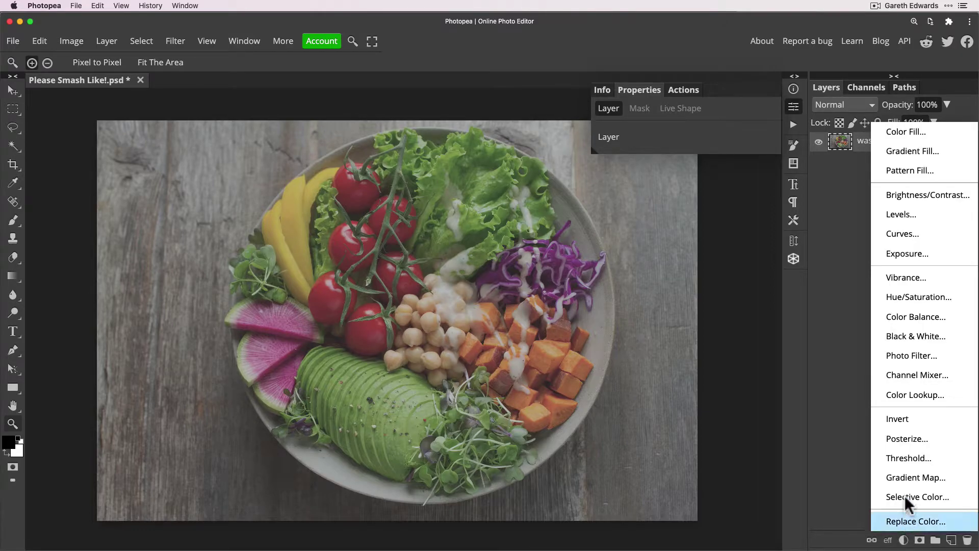
{"action": "left_click", "coordinate": [898, 233]}
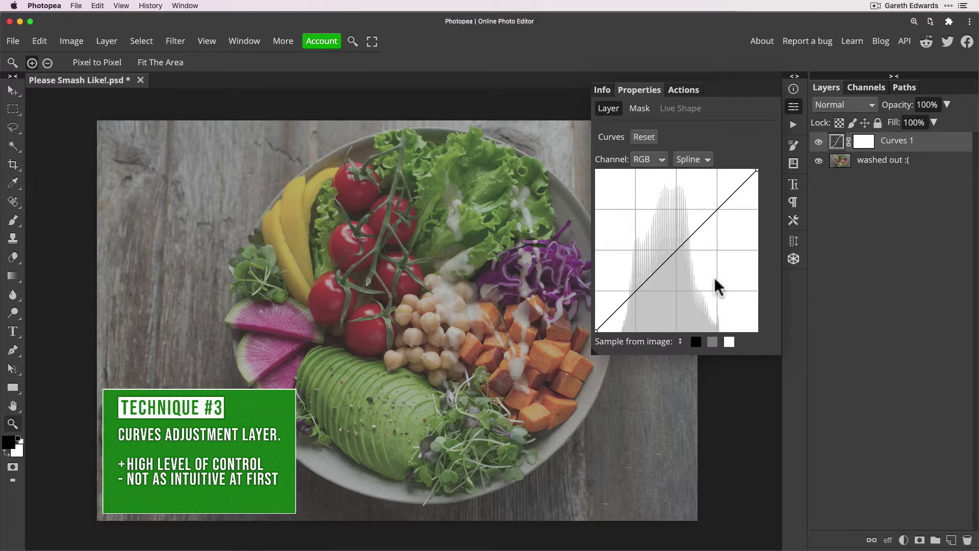
{"action": "left_click", "coordinate": [717, 210]}
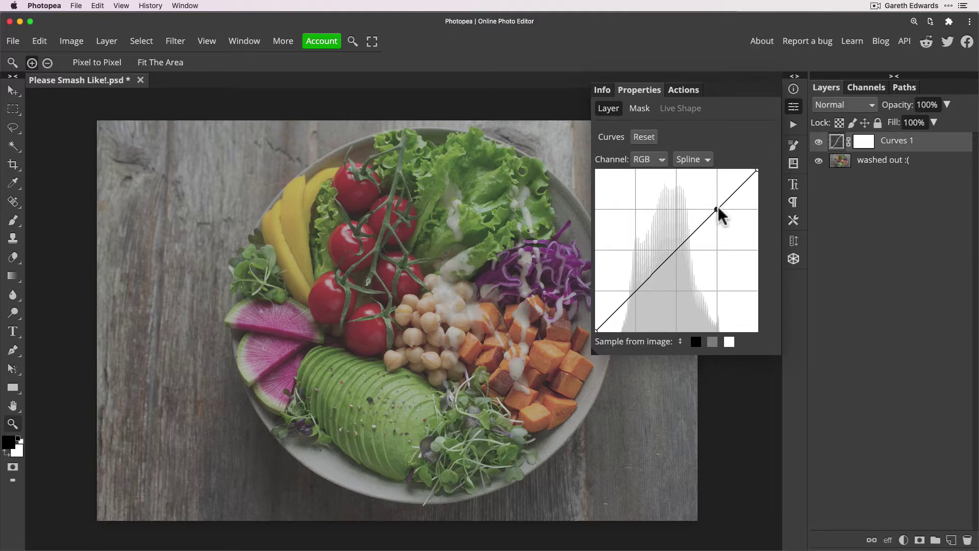
- Add a shadow point and drag highlights up and shadows down into a contrast-boosting S-curve
{"action": "left_click", "coordinate": [635, 292]}
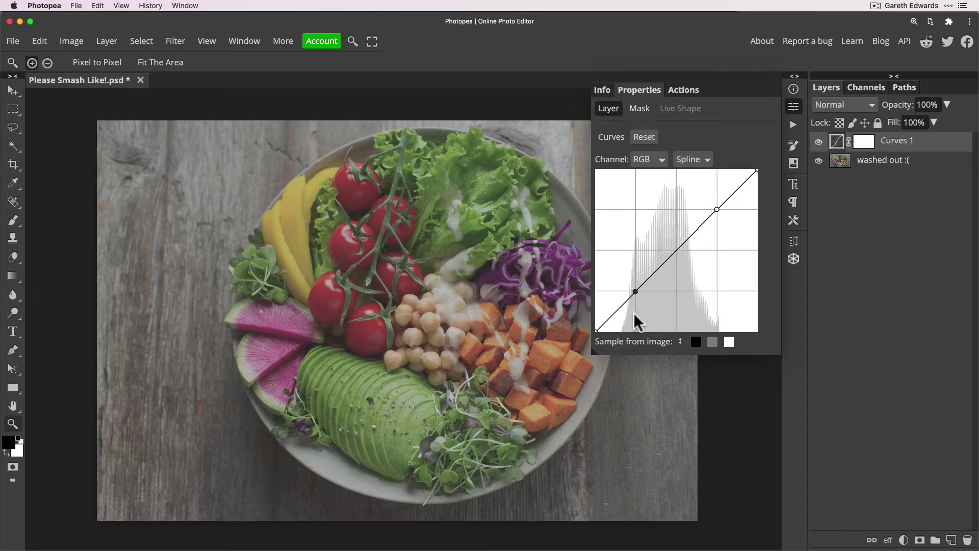
{"action": "left_click_drag", "start_coordinate": [716, 210], "coordinate": [714, 190]}
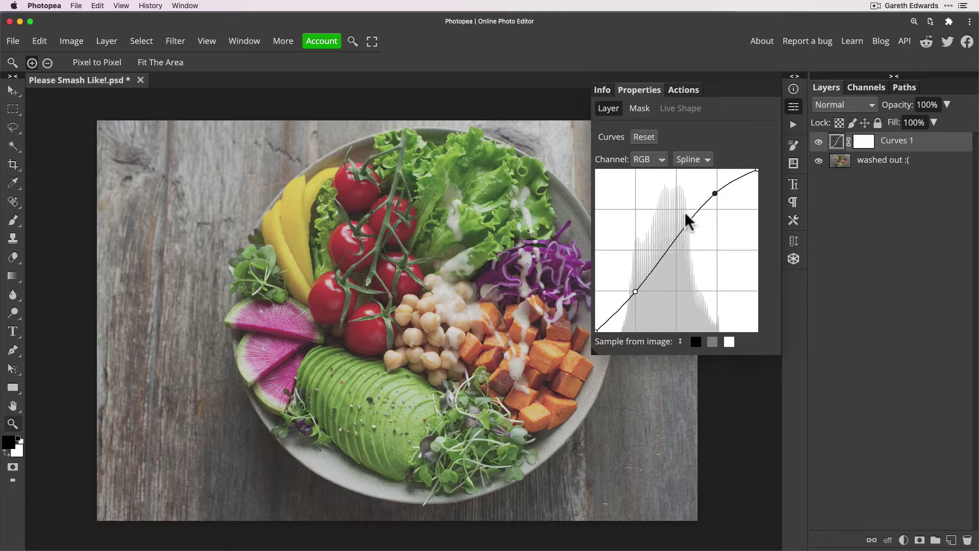
{"action": "left_click_drag", "start_coordinate": [636, 293], "coordinate": [637, 308]}
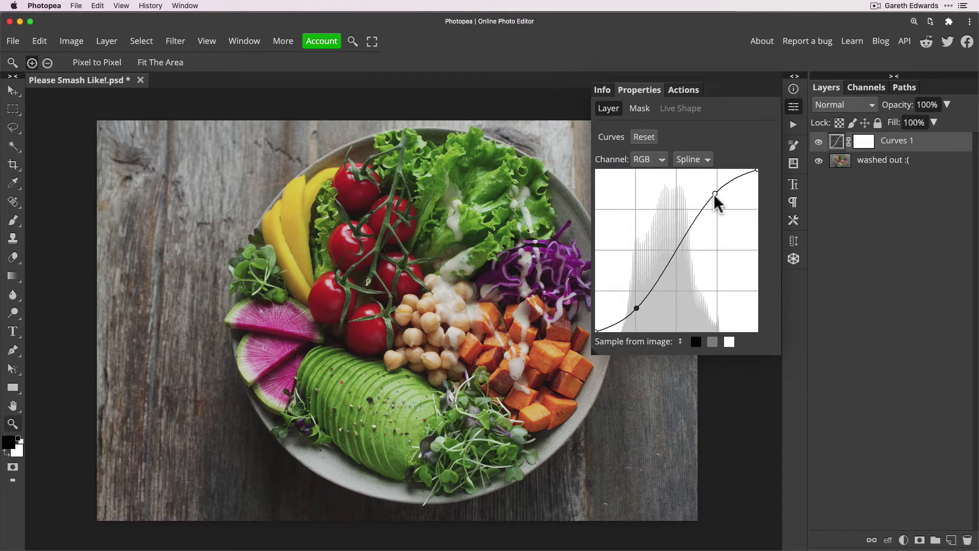
{"action": "left_click_drag", "start_coordinate": [715, 193], "coordinate": [715, 191]}
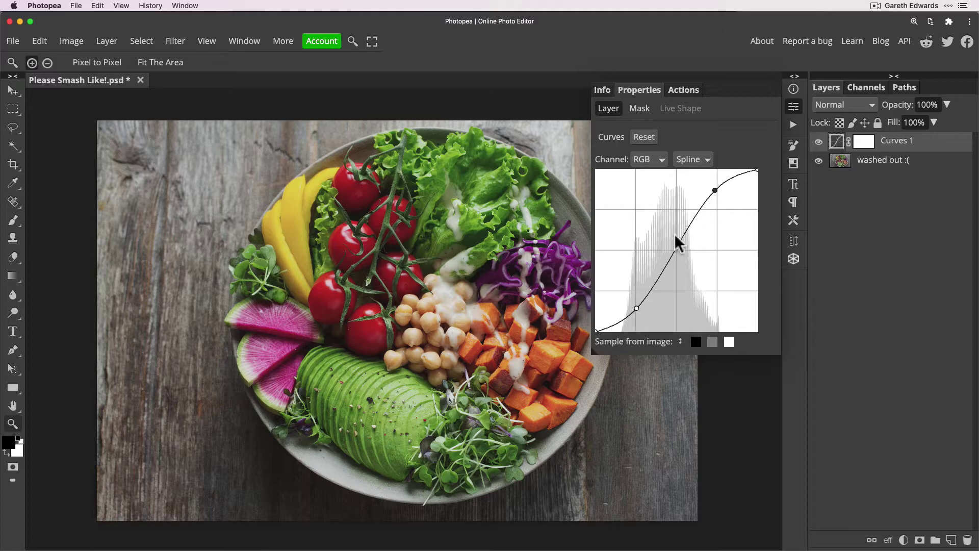
{"action": "left_click", "coordinate": [637, 309]}
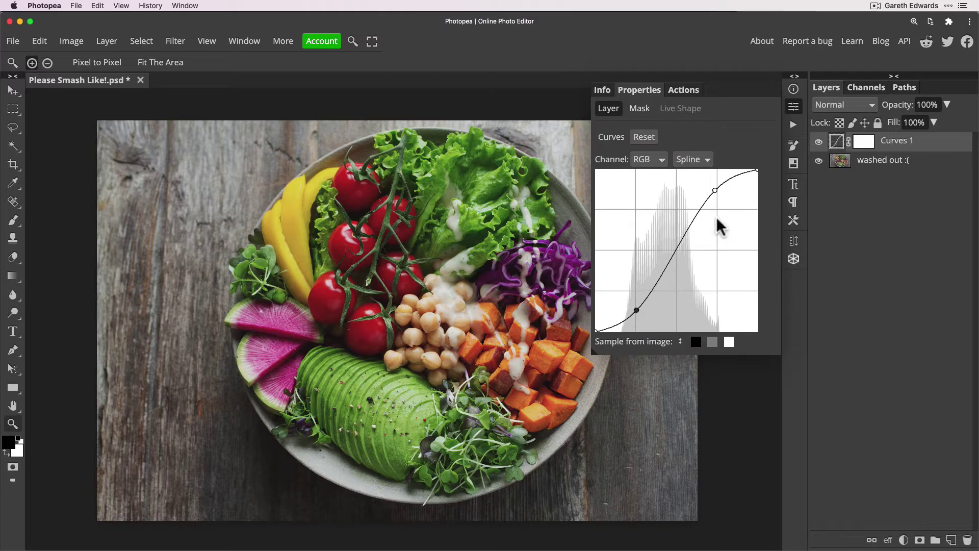
{"action": "left_click_drag", "start_coordinate": [715, 190], "coordinate": [715, 186]}
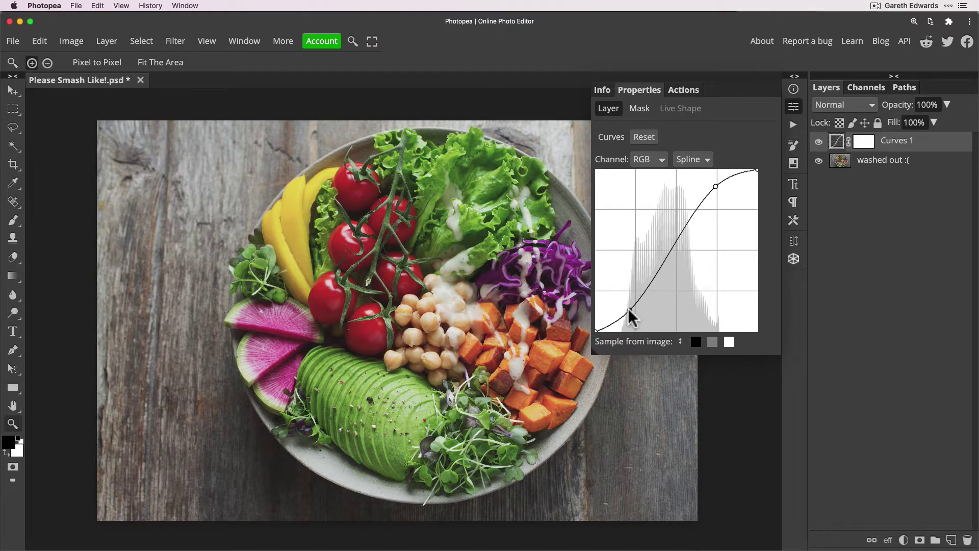
{"action": "left_click_drag", "start_coordinate": [639, 310], "coordinate": [634, 307]}
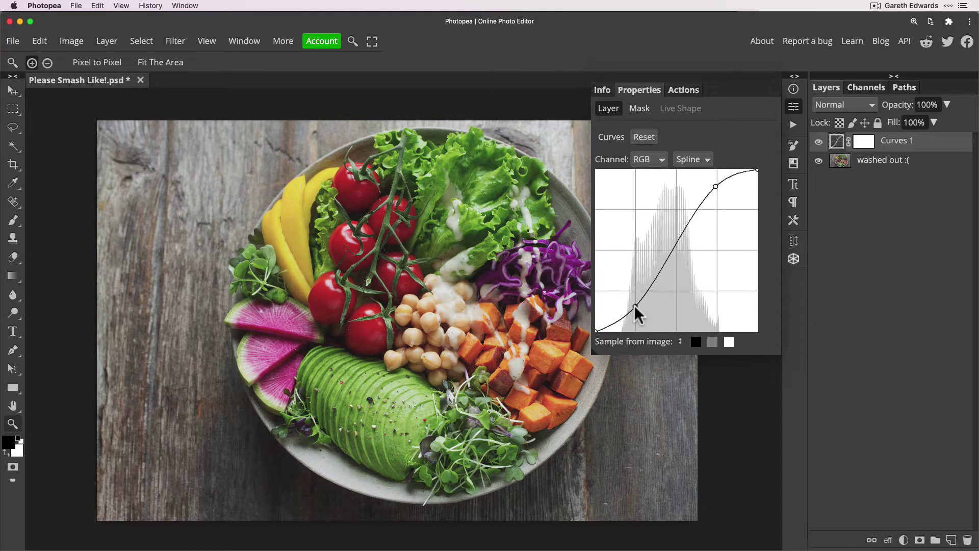
{"action": "left_click_drag", "start_coordinate": [716, 187], "coordinate": [706, 182]}
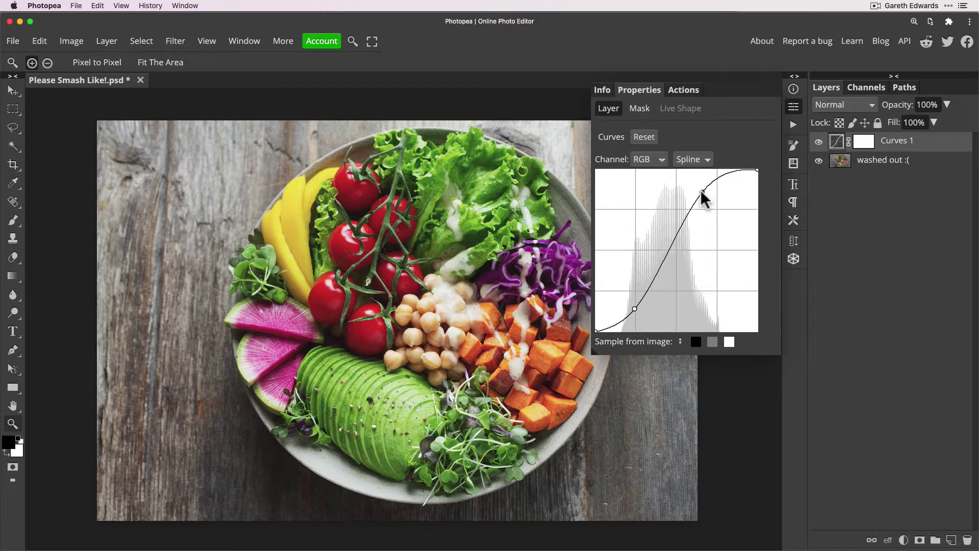
{"action": "left_click_drag", "start_coordinate": [699, 194], "coordinate": [694, 194]}
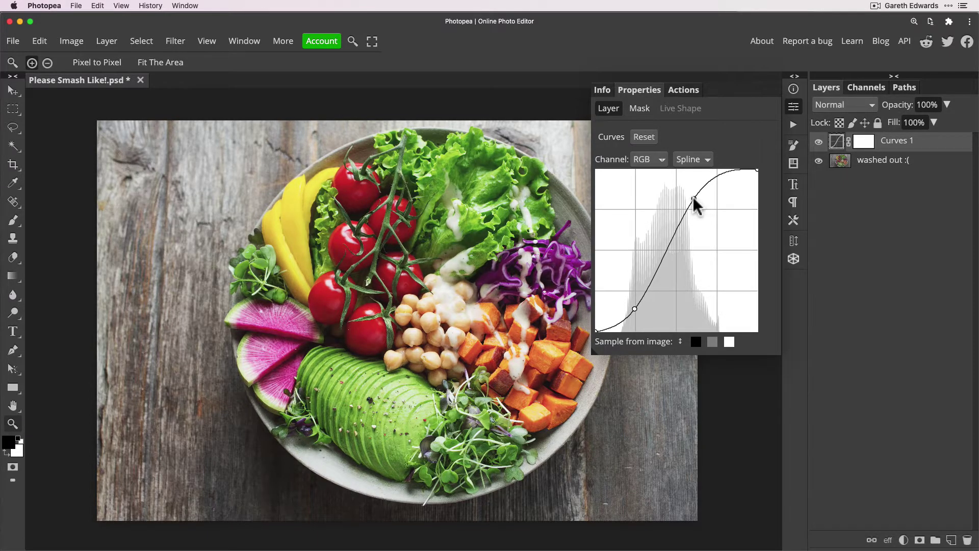
{"action": "left_click_drag", "start_coordinate": [690, 202], "coordinate": [688, 208]}
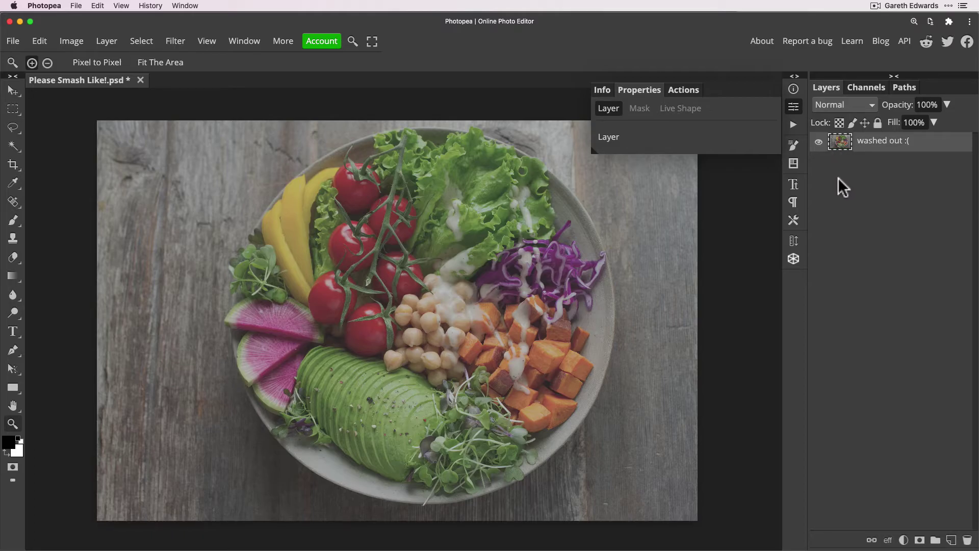
- Duplicate the 'washed out :(' layer with Ctrl+J and set the copy to Hard Light
{"action": "key", "text": "super+j"}
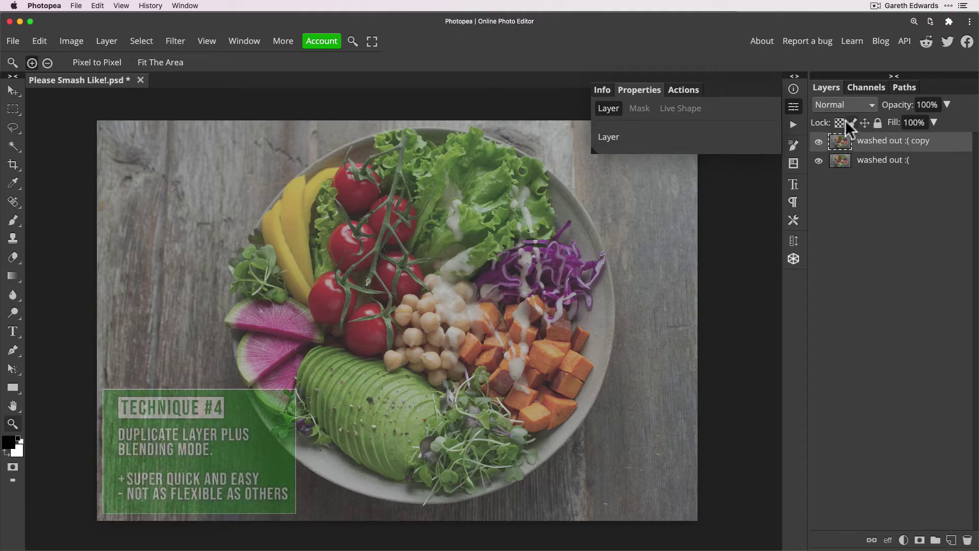
{"action": "left_click", "coordinate": [846, 105]}
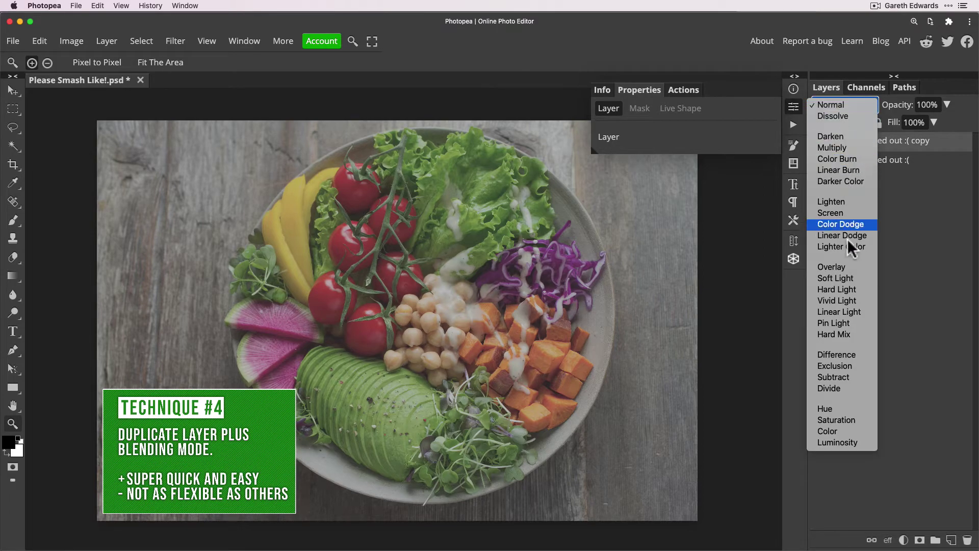
{"action": "left_click", "coordinate": [849, 289]}
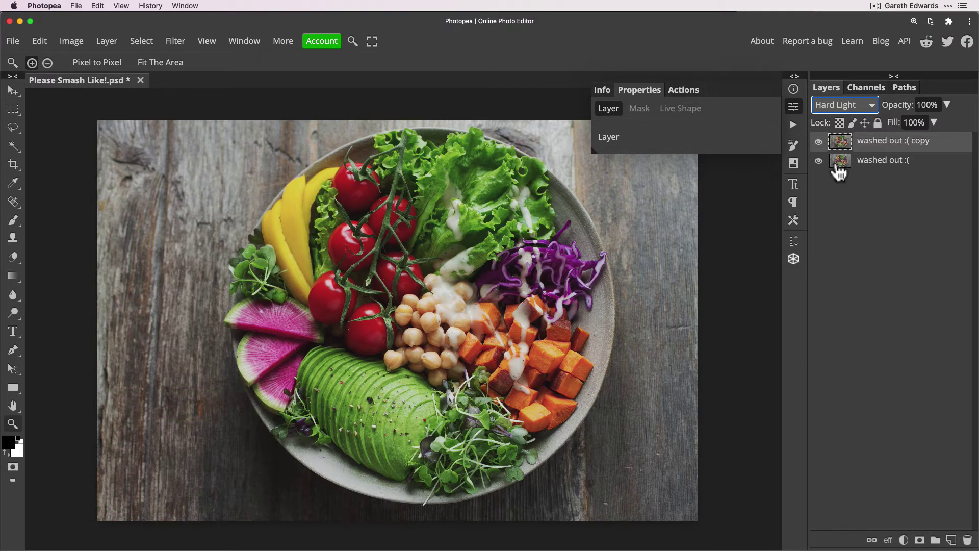
- Keep the copy on Hard Light and lower its opacity slightly
{"action": "left_click", "coordinate": [849, 107]}
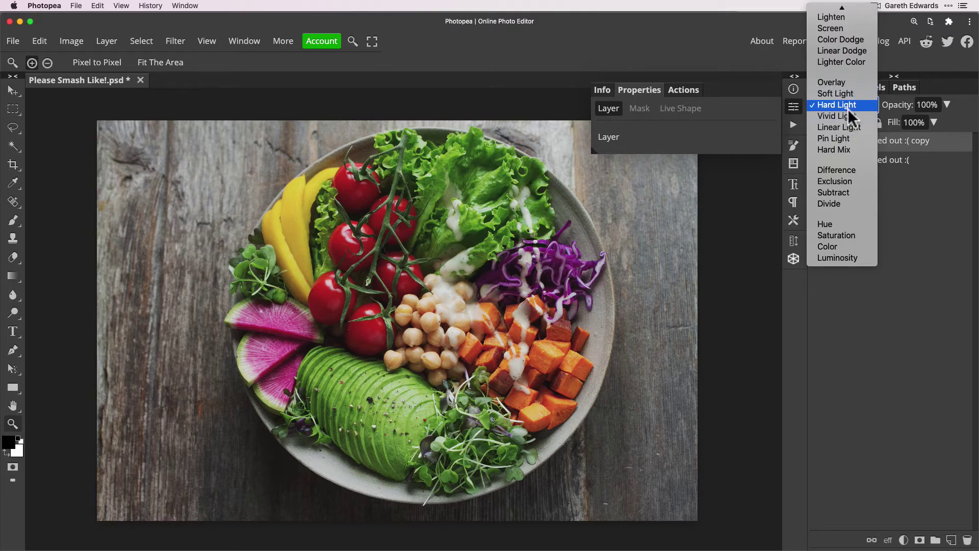
{"action": "left_click", "coordinate": [847, 104]}
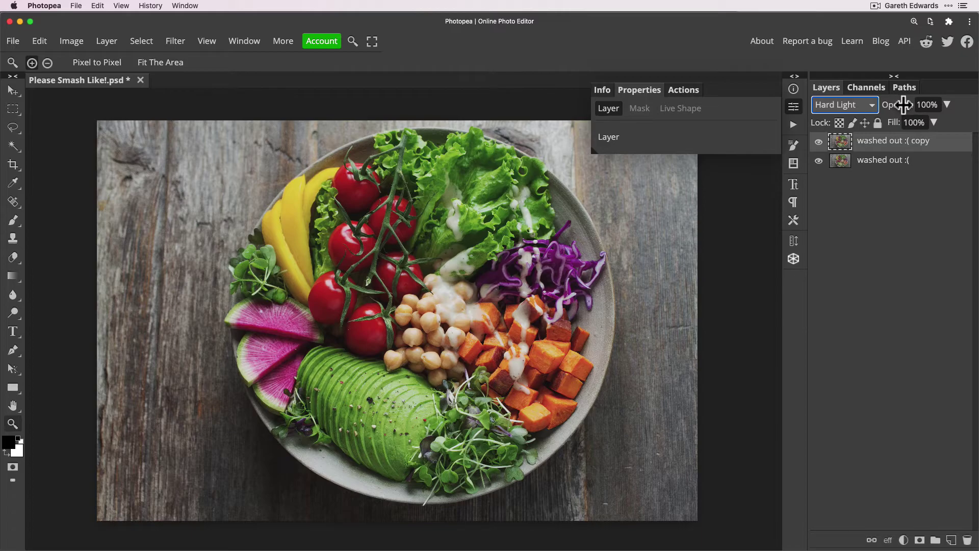
{"action": "left_click_drag", "start_coordinate": [904, 105], "coordinate": [877, 105]}
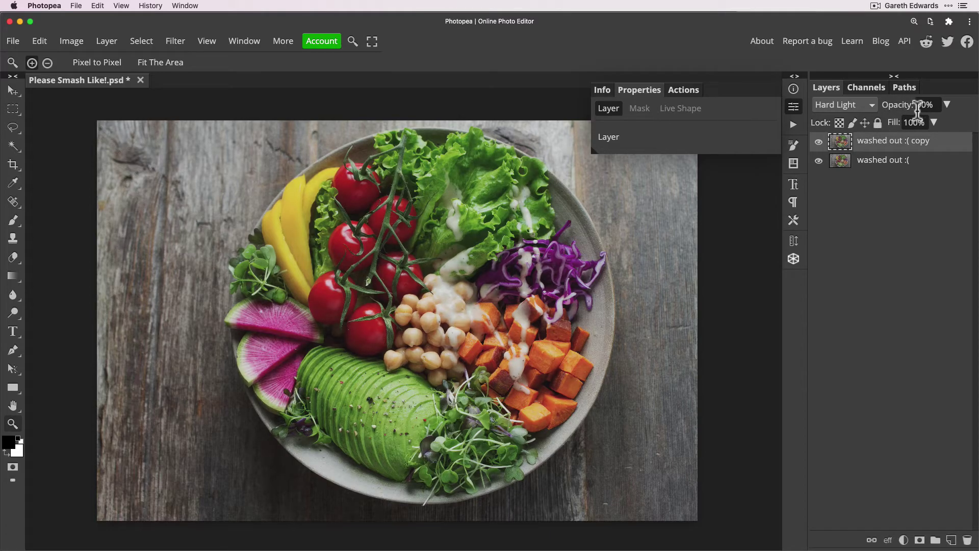
- Switch the copy to Soft Light and toggle its visibility to compare
{"action": "left_click", "coordinate": [870, 107]}
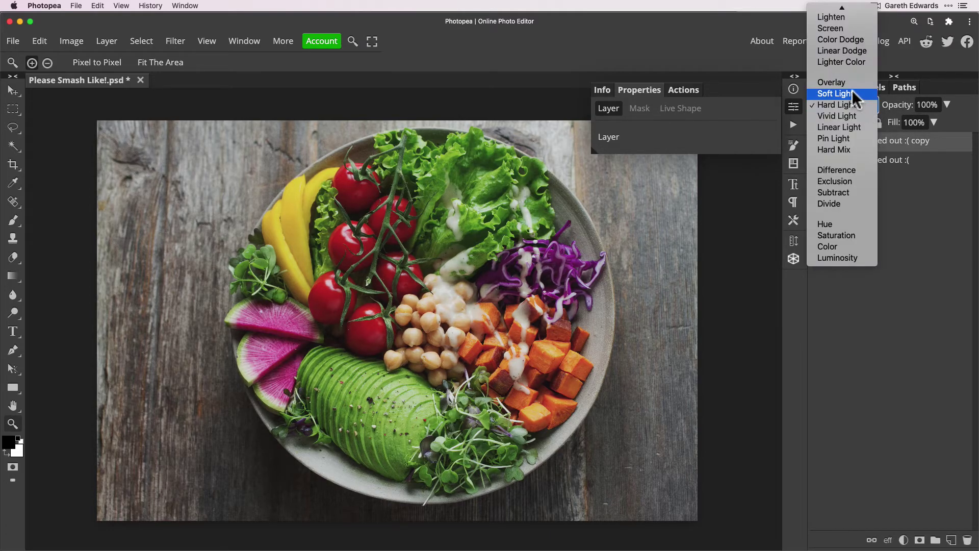
{"action": "left_click", "coordinate": [852, 93]}
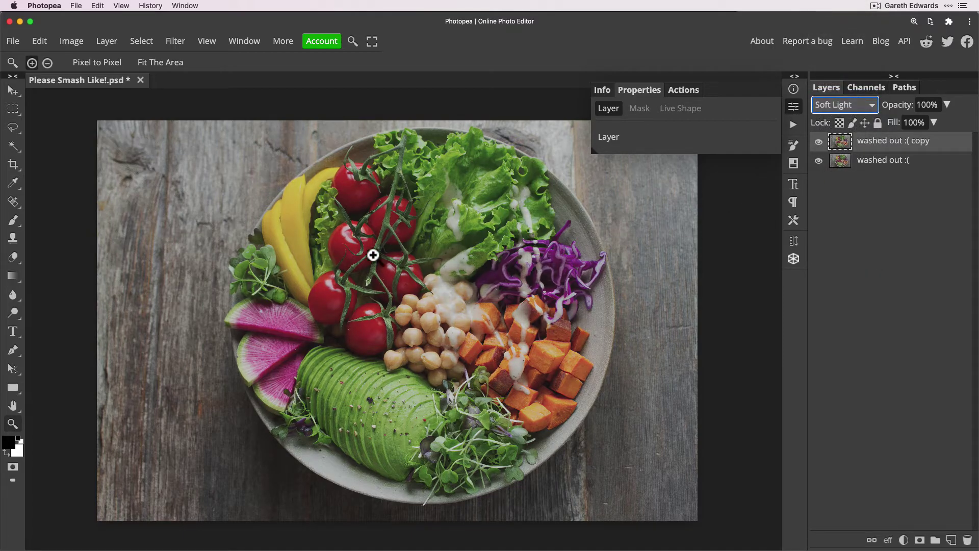
{"action": "left_click", "coordinate": [818, 142]}
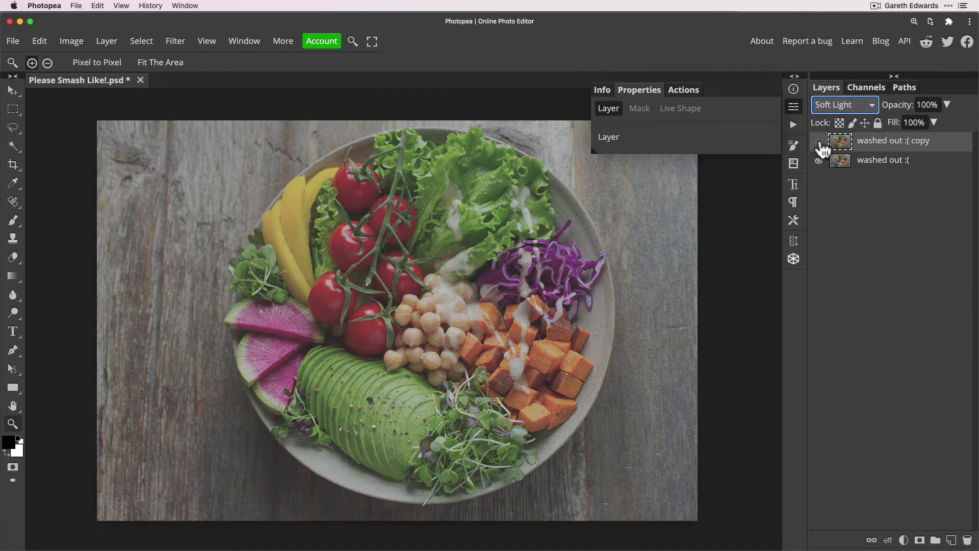
{"action": "left_click", "coordinate": [819, 142]}
- Set the copy back to Hard Light and toggle it on and off to compare
{"action": "left_click", "coordinate": [856, 104]}
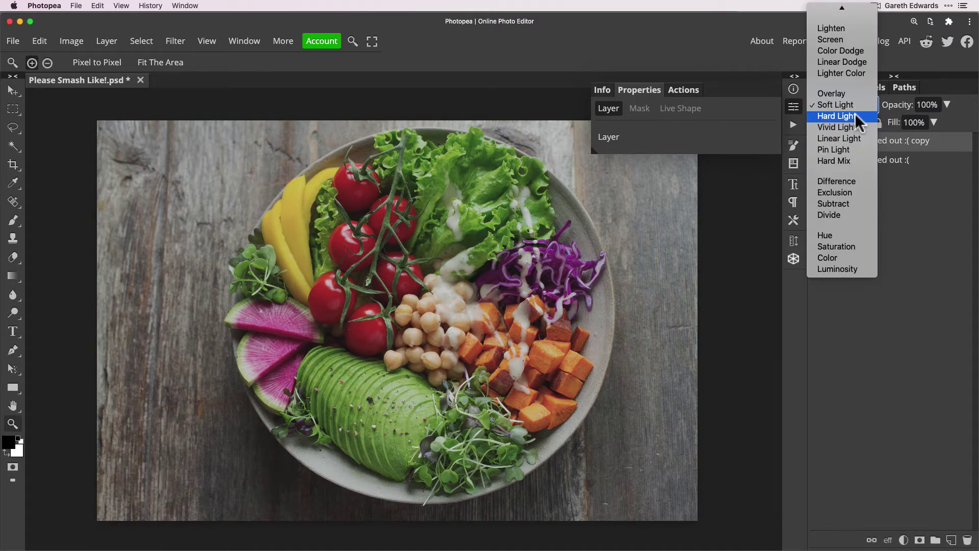
{"action": "left_click", "coordinate": [854, 113]}
{"action": "left_click", "coordinate": [819, 143]}
{"action": "left_click", "coordinate": [819, 142]}
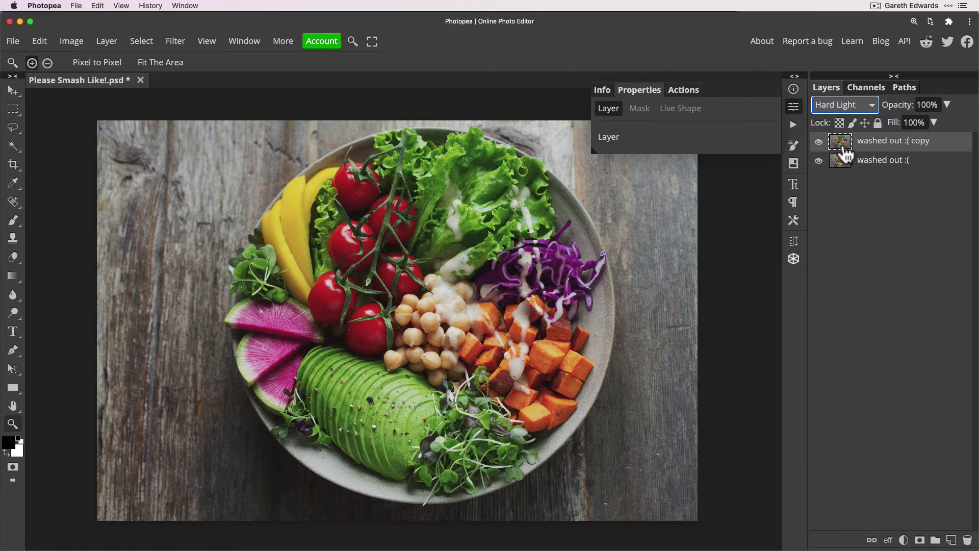
{"action": "left_click", "coordinate": [819, 142]}
{"action": "left_click", "coordinate": [819, 143]}
{"action": "left_click", "coordinate": [819, 142]}
{"action": "left_click", "coordinate": [842, 151]}
- Add a Vibrance 1 adjustment layer, raise Vibrance slightly, and toggle it to compare
{"action": "left_click", "coordinate": [904, 540]}
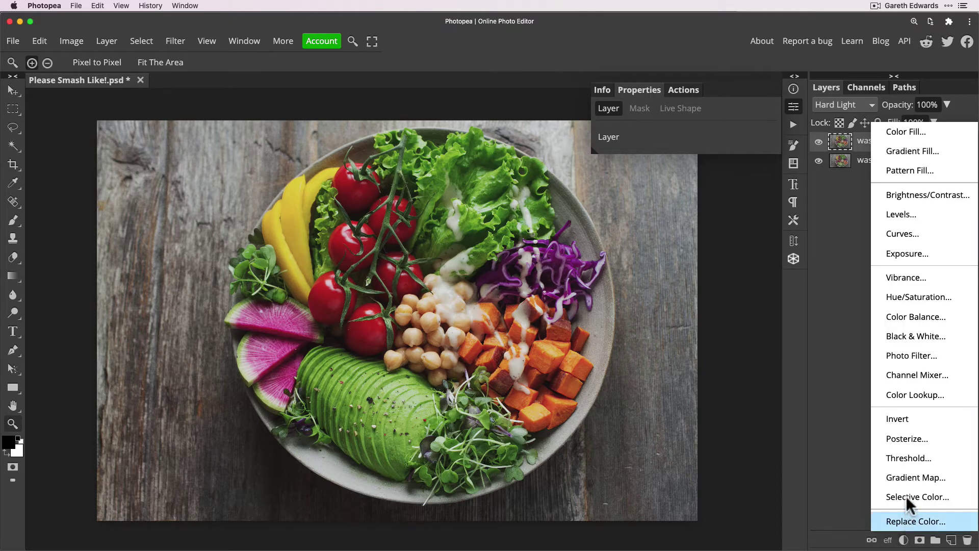
{"action": "left_click", "coordinate": [915, 277]}
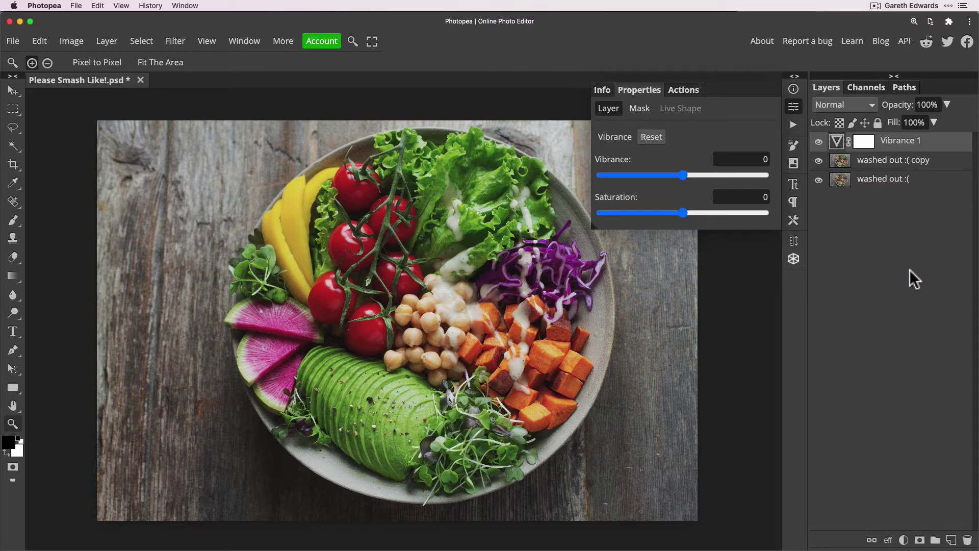
{"action": "left_click_drag", "start_coordinate": [683, 175], "coordinate": [707, 180]}
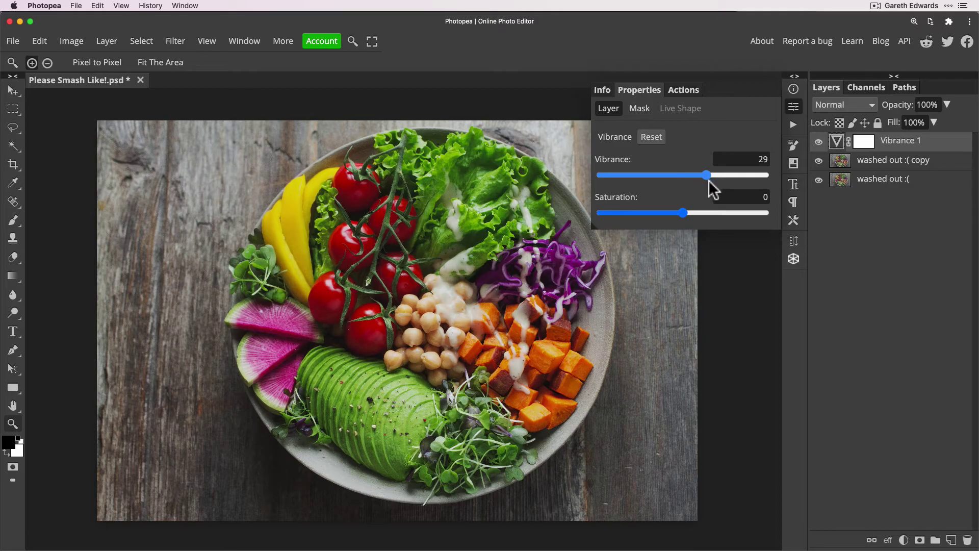
{"action": "left_click", "coordinate": [820, 142]}
{"action": "left_click", "coordinate": [819, 142]}
{"action": "left_click", "coordinate": [819, 143]}
{"action": "left_click", "coordinate": [819, 144]}
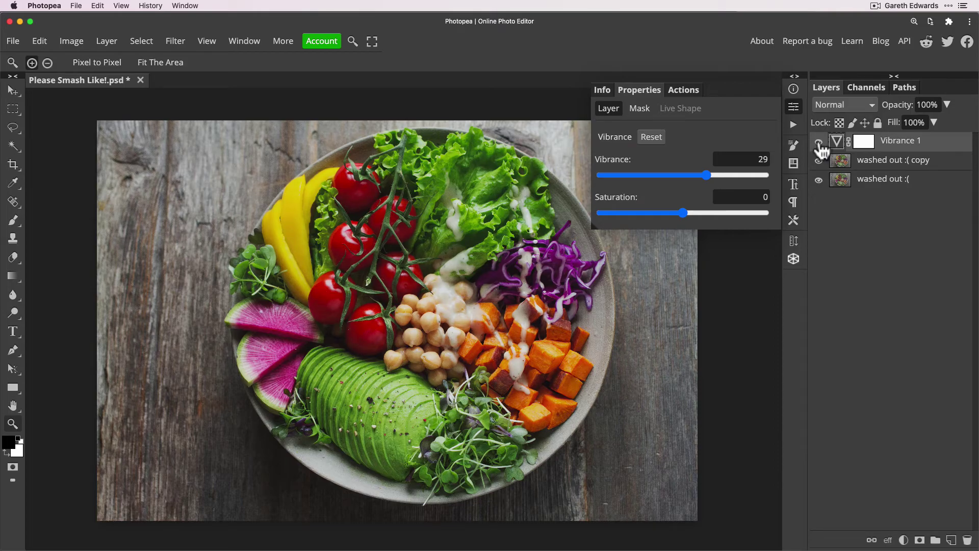
{"action": "left_click", "coordinate": [819, 143]}
{"action": "left_click", "coordinate": [820, 144]}
- Raise Vibrance further to about 35 with Saturation 0, then close Properties
{"action": "scroll", "coordinate": [743, 183], "scroll_direction": "up", "scroll_amount": 4}
{"action": "left_click_drag", "start_coordinate": [710, 176], "coordinate": [714, 176]}
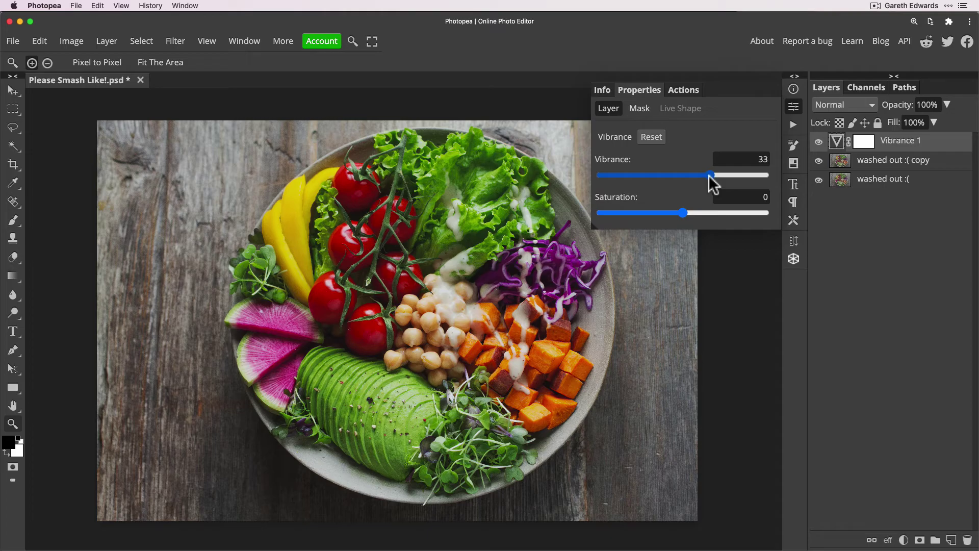
{"action": "scroll", "coordinate": [707, 176], "scroll_direction": "down", "scroll_amount": 1}
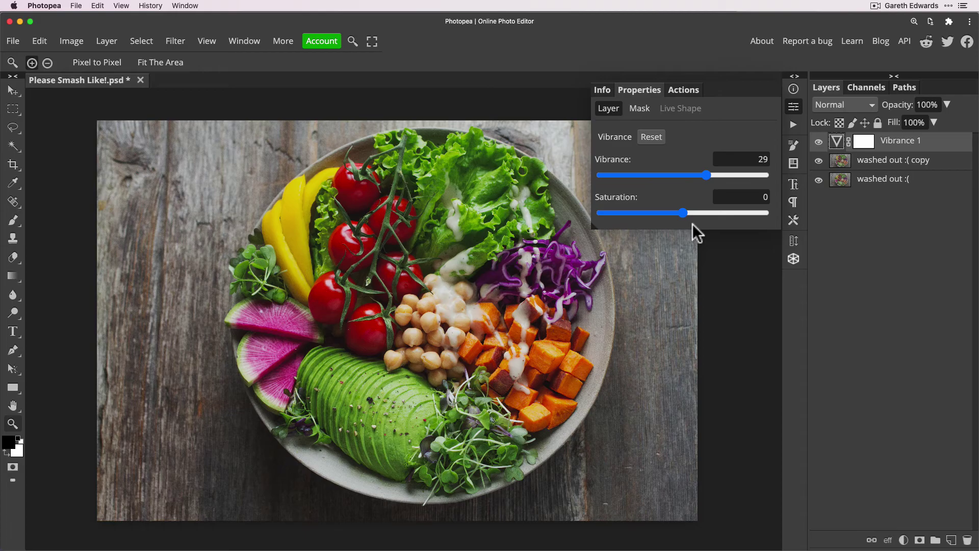
{"action": "left_click_drag", "start_coordinate": [707, 174], "coordinate": [711, 175]}
{"action": "left_click", "coordinate": [794, 107]}
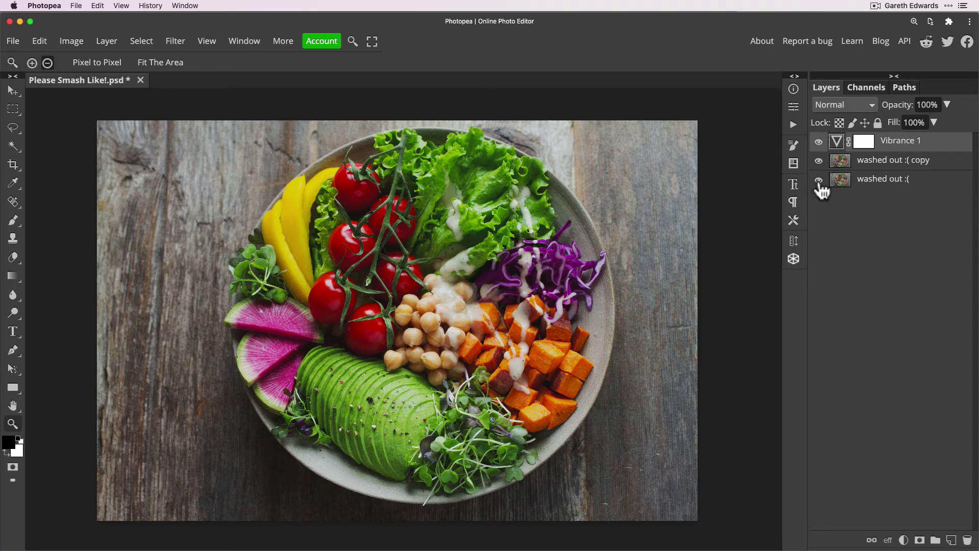
{"action": "left_click", "coordinate": [819, 181]}
{"action": "left_click", "coordinate": [819, 182]}
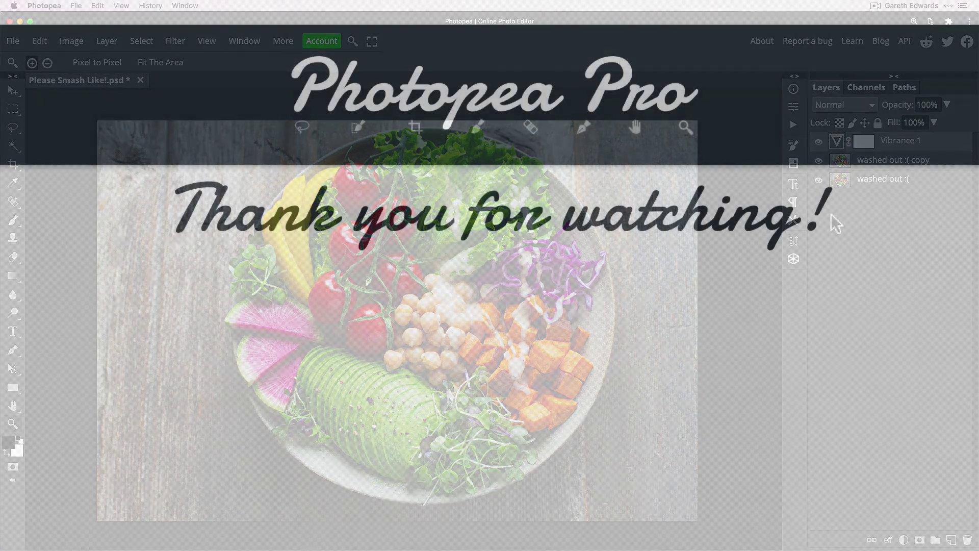